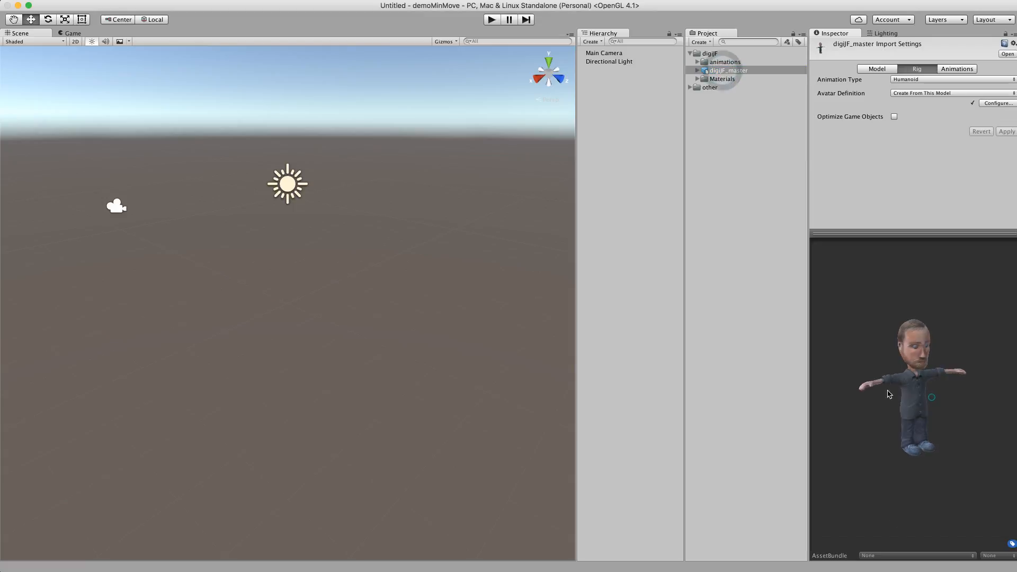
Inspect the digiJF_master model's humanoid avatar bone mapping and close the avatar configuration
{"action": "mouse_move", "coordinate": [957, 387]}
{"action": "left_mouse_down"}
{"action": "mouse_move", "coordinate": [911, 392]}
{"action": "mouse_move", "coordinate": [950, 390]}
{"action": "left_mouse_up"}
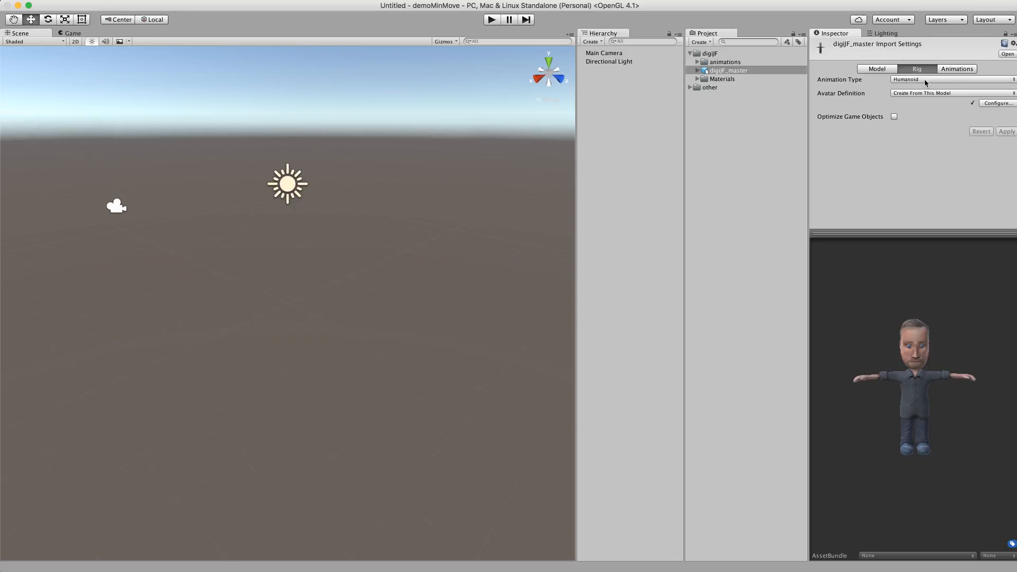
{"action": "left_click", "coordinate": [1009, 103]}
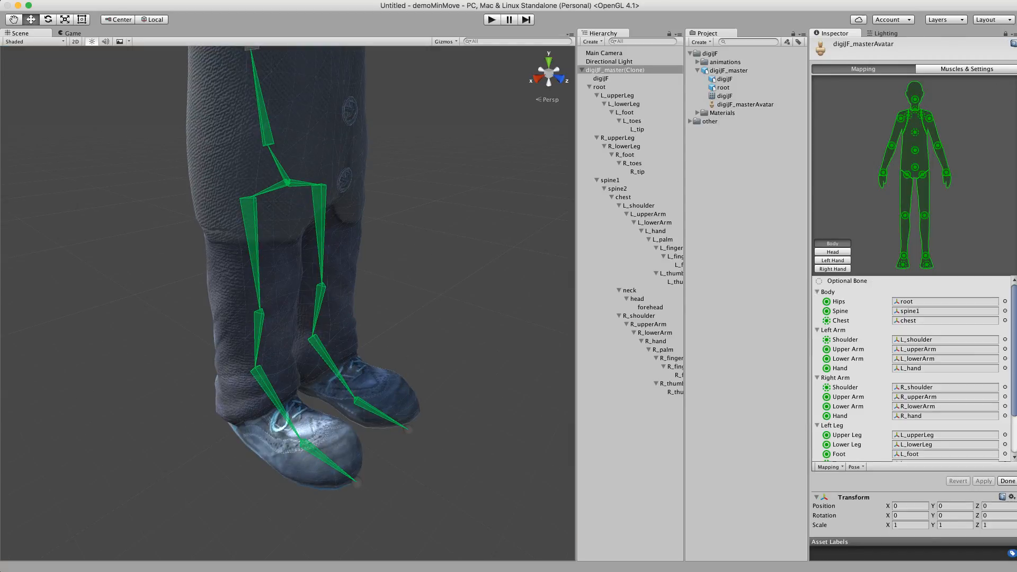
{"action": "left_click", "coordinate": [1007, 481]}
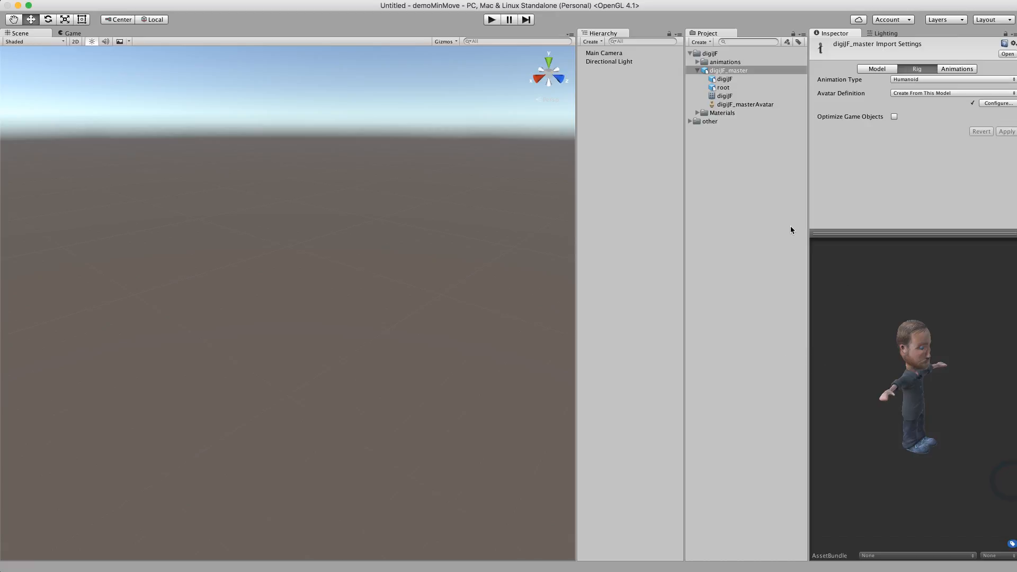
Expand the animations folder and add the digiJF_master model to the scene at the origin
{"action": "left_click", "coordinate": [697, 62]}
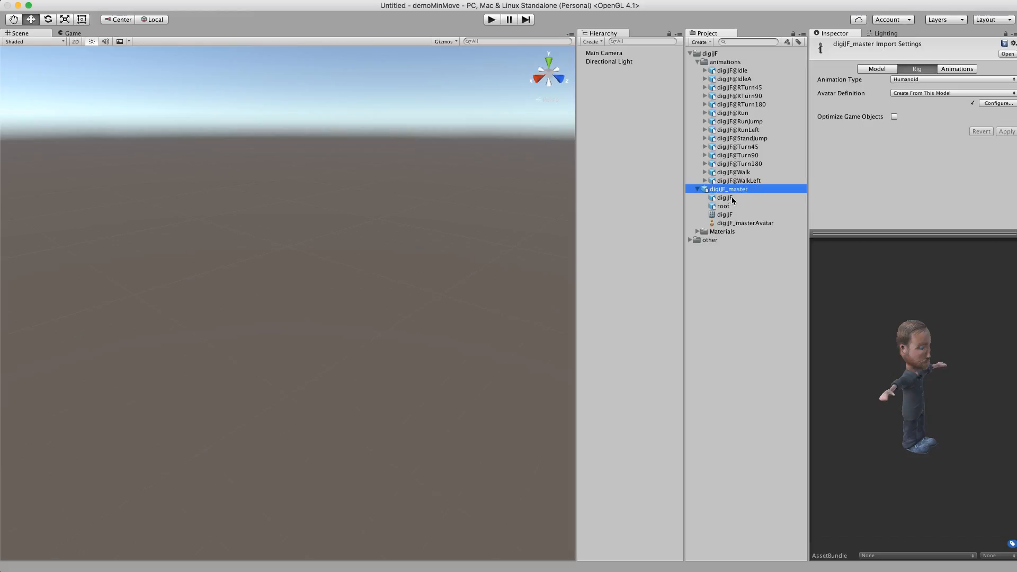
{"action": "left_click_drag", "start_coordinate": [741, 190], "coordinate": [598, 147]}
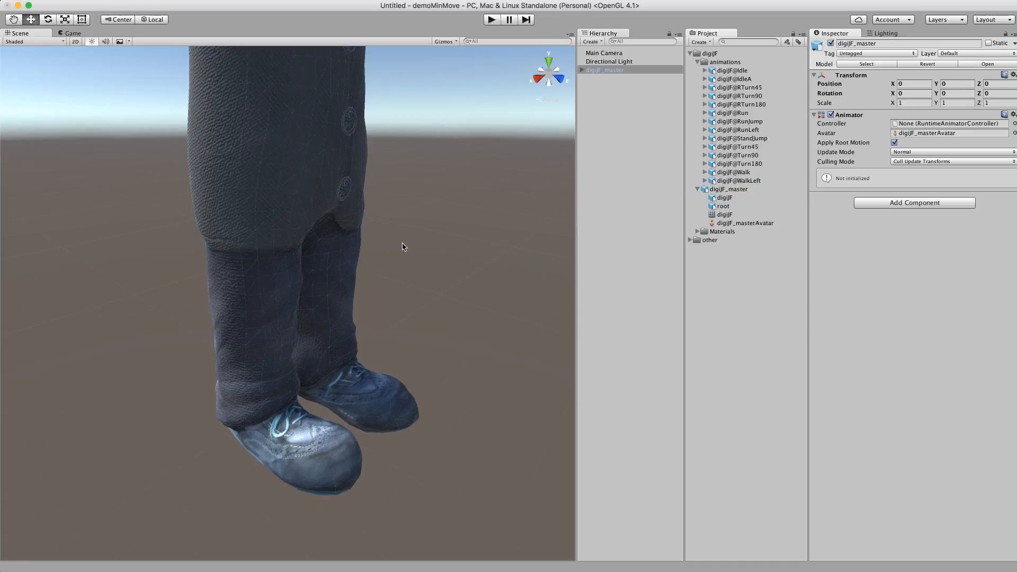
{"action": "right_click_drag", "start_coordinate": [448, 236], "coordinate": [376, 235], "text": "alt"}
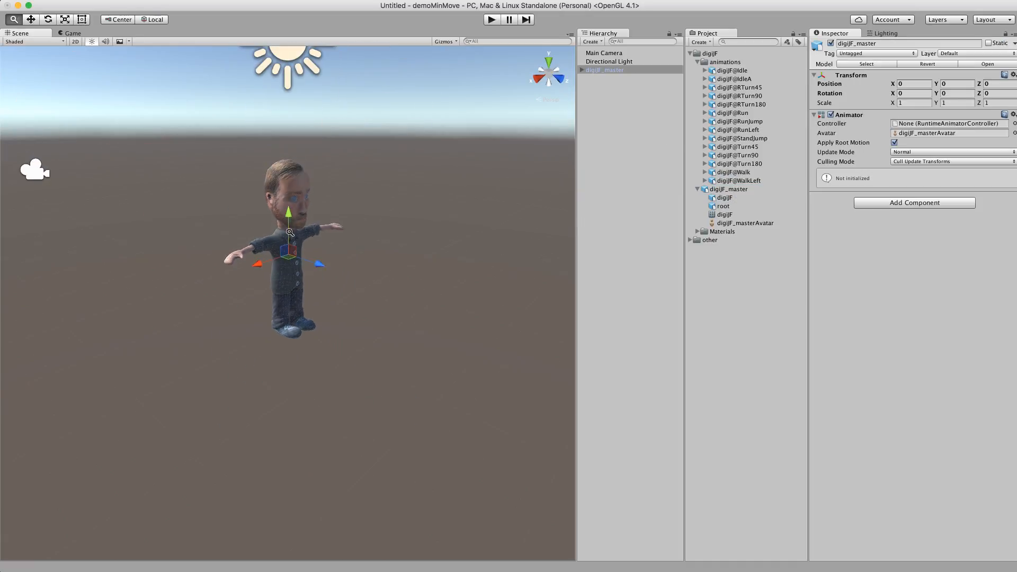
{"action": "left_click_drag", "start_coordinate": [378, 235], "coordinate": [238, 236], "text": "alt"}
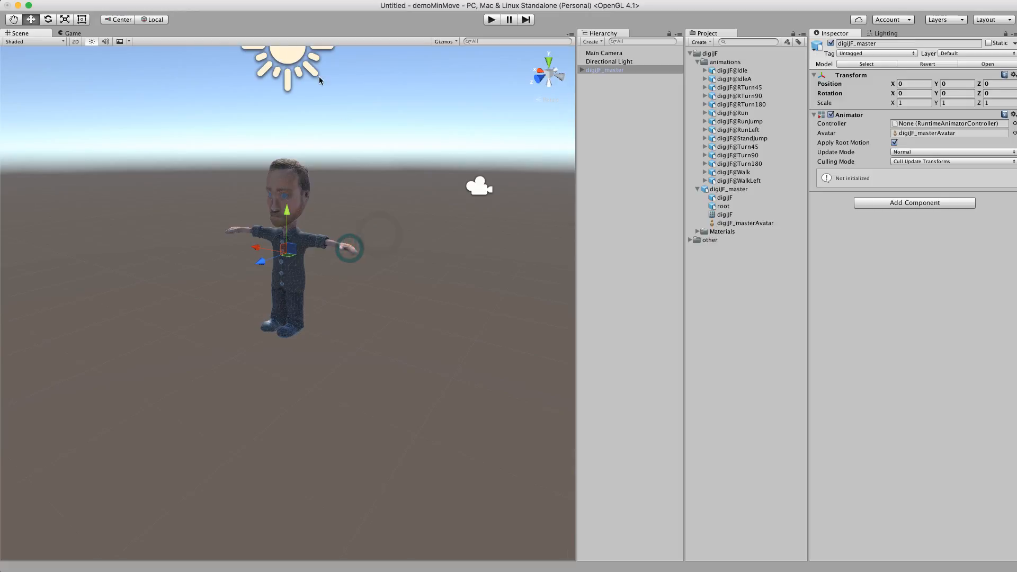
Move the Directional Light to about X 1.18, Y 3, Z 0.68 and rotate it to about 63, 190, 27 degrees
{"action": "left_click", "coordinate": [291, 51]}
{"action": "right_click_drag", "start_coordinate": [331, 121], "coordinate": [274, 130], "text": "alt"}
{"action": "middle_click_drag", "start_coordinate": [318, 124], "coordinate": [318, 143], "text": "alt"}
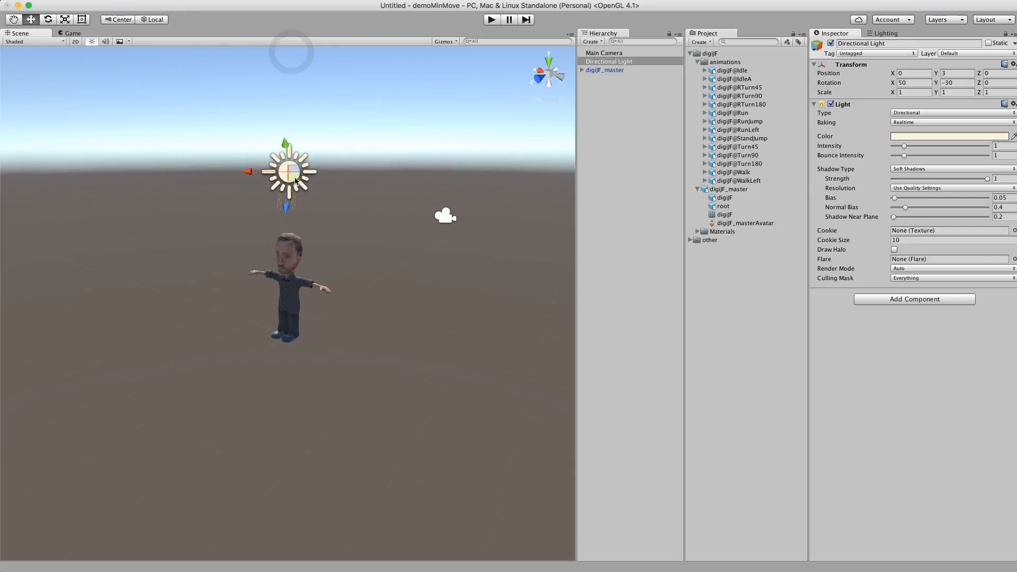
{"action": "left_click_drag", "start_coordinate": [259, 177], "coordinate": [143, 181]}
{"action": "key", "text": "e"}
{"action": "left_click_drag", "start_coordinate": [179, 148], "coordinate": [153, 165]}
{"action": "left_click_drag", "start_coordinate": [246, 227], "coordinate": [228, 225], "text": "alt"}
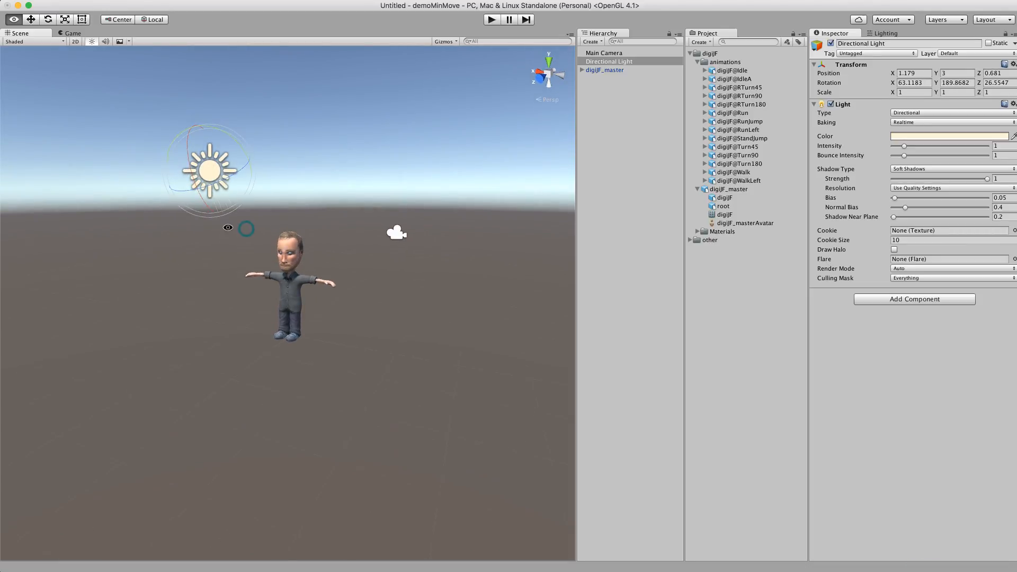
Align the Main Camera with a scene view facing the character from the front, at about X -2.98, Y 3.19, Z 5.05
{"action": "right_click_drag", "start_coordinate": [247, 228], "coordinate": [497, 207], "text": "alt"}
{"action": "middle_click_drag", "start_coordinate": [354, 192], "coordinate": [351, 263], "text": "alt"}
{"action": "left_click_drag", "start_coordinate": [324, 259], "coordinate": [323, 244], "text": "alt"}
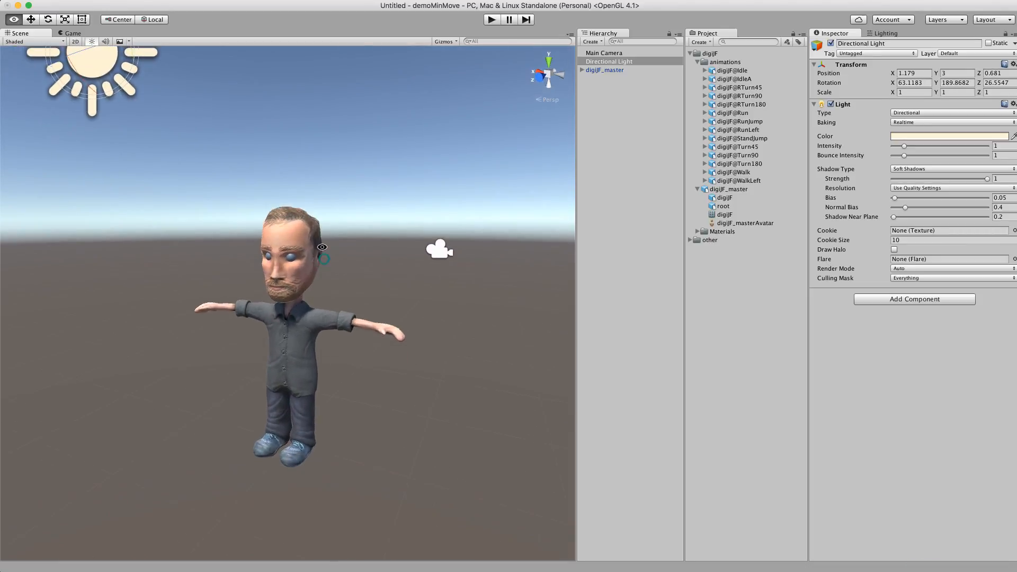
{"action": "left_click", "coordinate": [635, 53]}
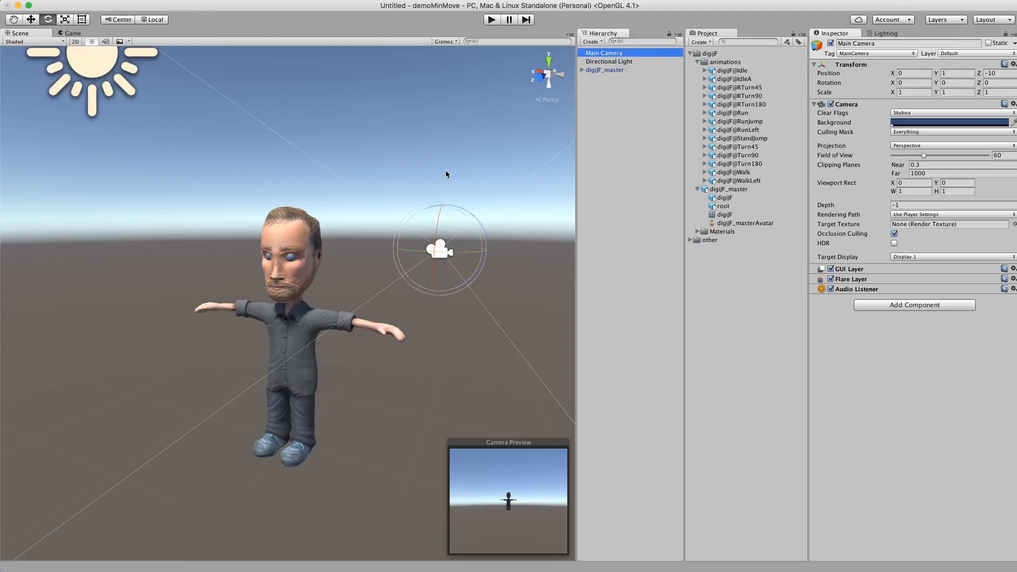
{"action": "key", "text": "super+shift+f"}
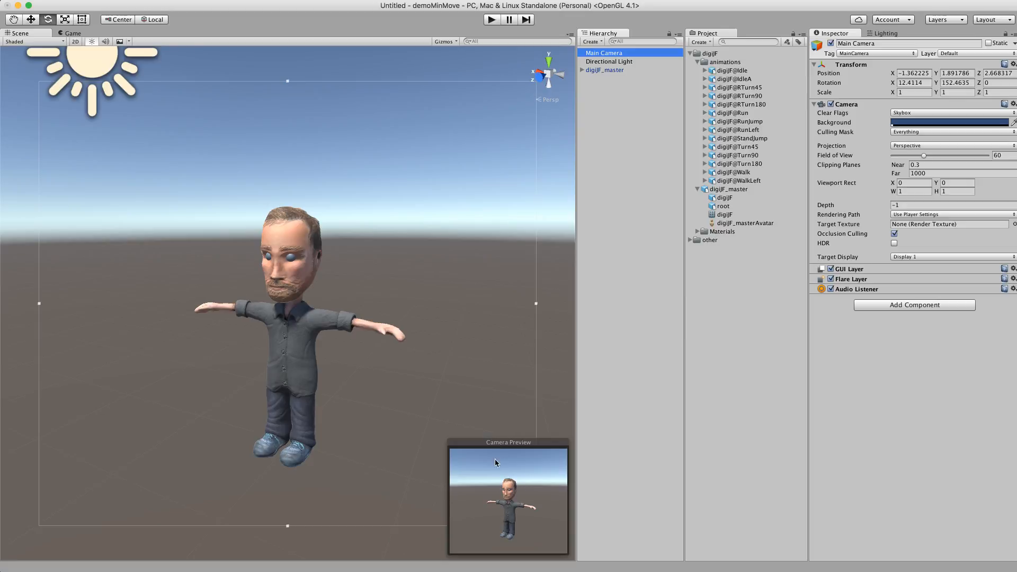
{"action": "mouse_move", "coordinate": [347, 316]}
{"action": "right_mouse_down", "text": "alt"}
{"action": "mouse_move", "coordinate": [371, 299]}
{"action": "mouse_move", "coordinate": [329, 319]}
{"action": "right_mouse_up", "text": "alt"}
{"action": "left_click_drag", "start_coordinate": [267, 294], "coordinate": [339, 284], "text": "alt"}
{"action": "key", "text": "ctrl+shift+f"}
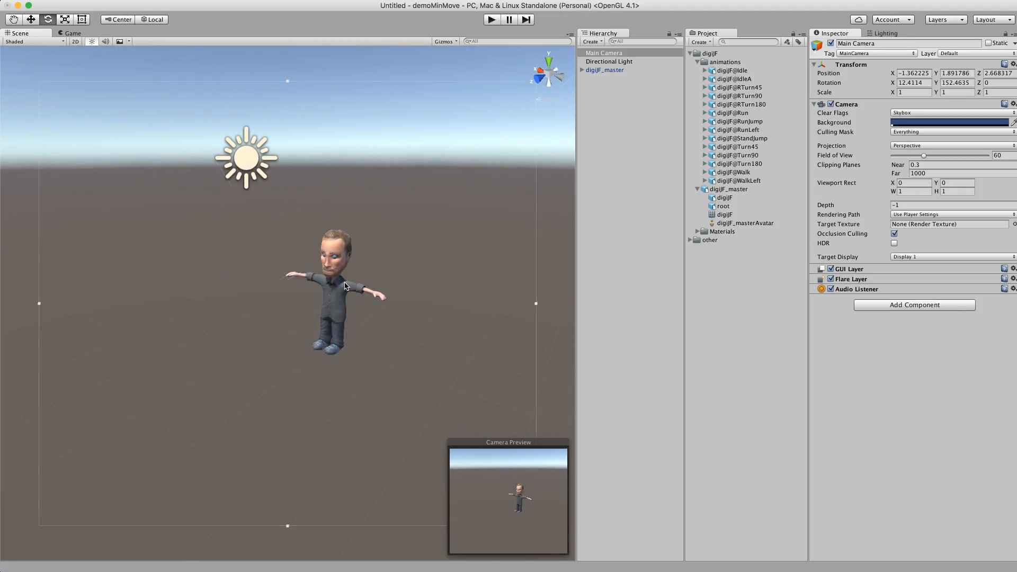
Add a 3D plane as the ground and set its position to 0, 0, 0
{"action": "left_click", "coordinate": [149, 0]}
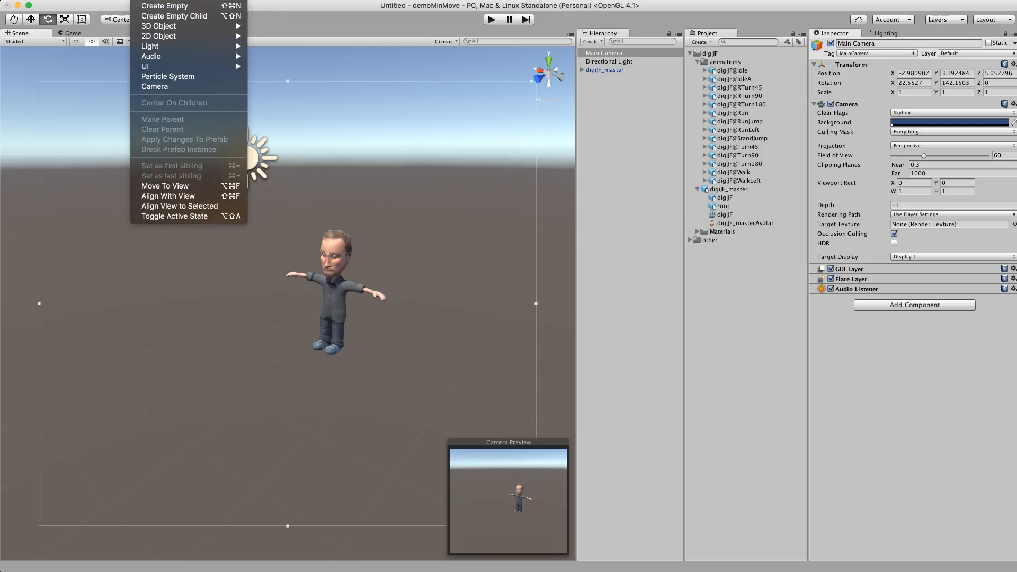
{"action": "mouse_move", "coordinate": [164, 30]}
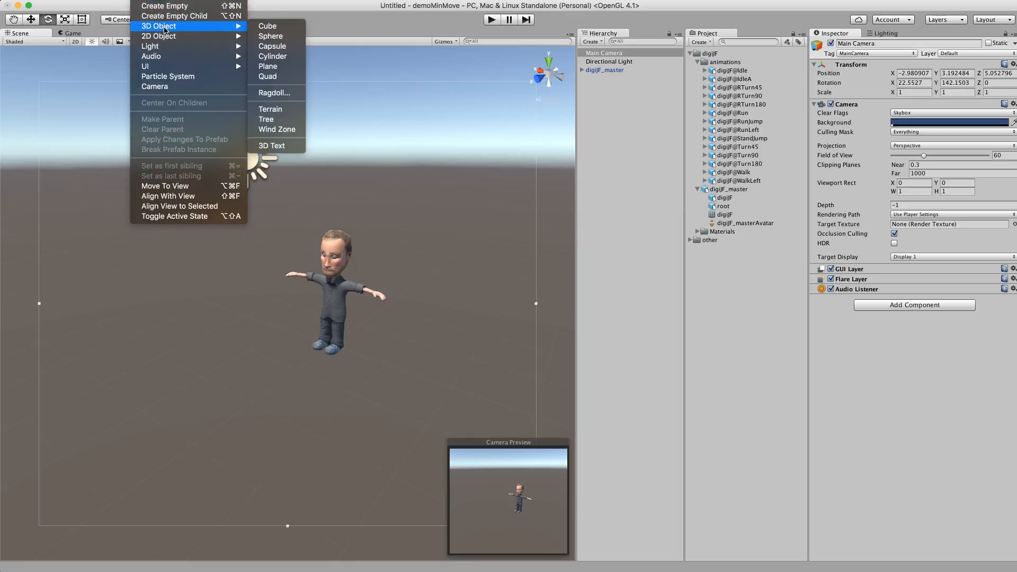
{"action": "left_click", "coordinate": [268, 66]}
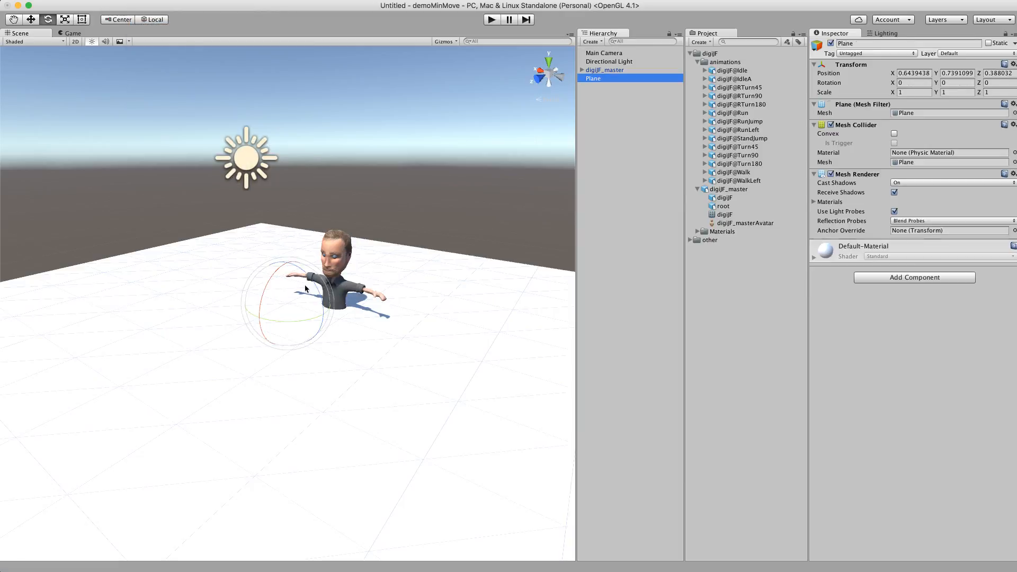
{"action": "left_click", "coordinate": [921, 73]}
{"action": "type", "text": "0"}
{"action": "key", "text": "Tab"}
{"action": "type", "text": "0"}
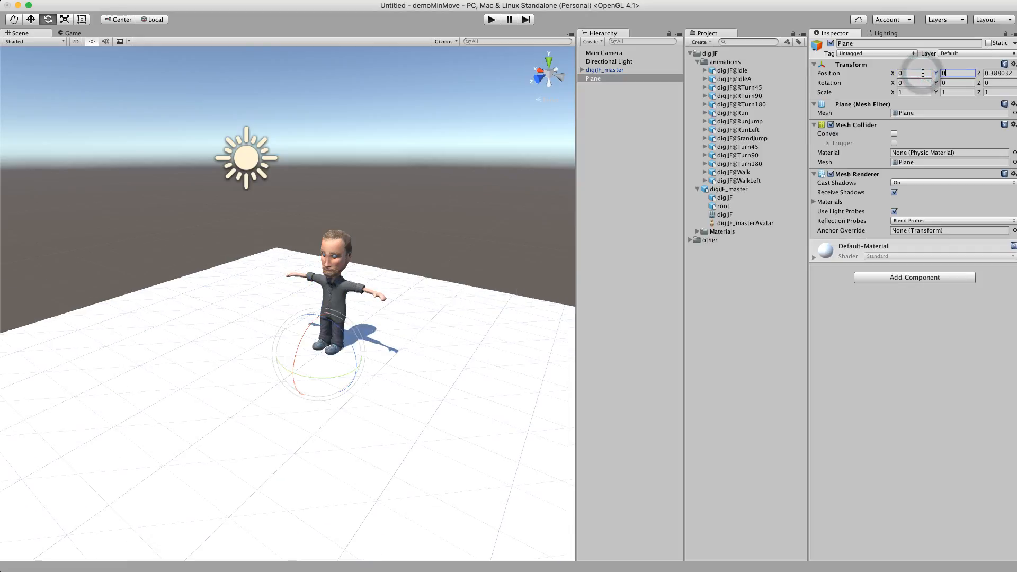
{"action": "key", "text": "Tab"}
{"action": "type", "text": "0"}
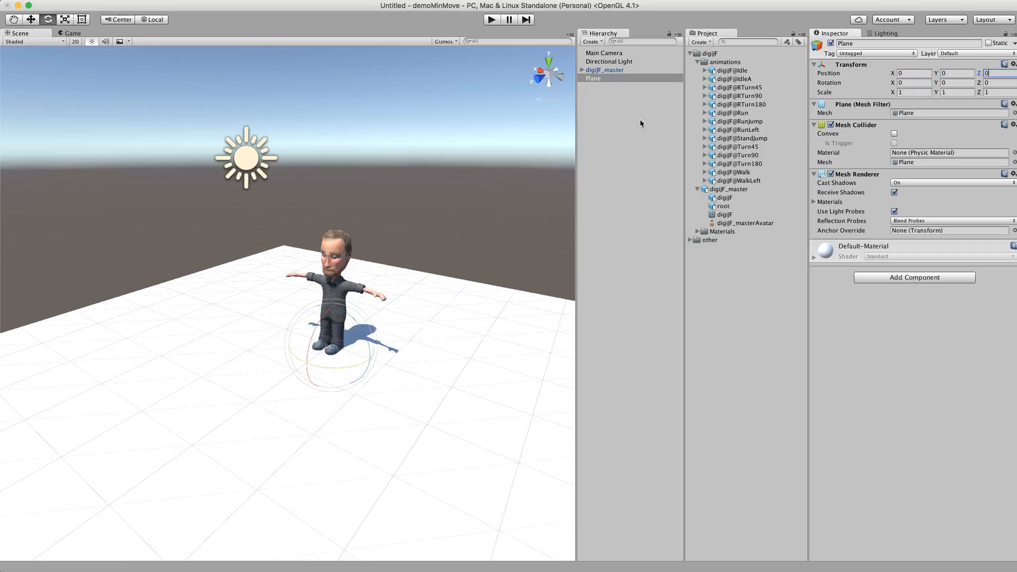
Examine the character standing on the ground plane from several angles
{"action": "left_click", "coordinate": [403, 210]}
{"action": "left_click_drag", "start_coordinate": [415, 263], "coordinate": [384, 245], "text": "alt"}
{"action": "right_click_drag", "start_coordinate": [383, 245], "coordinate": [622, 217], "text": "alt"}
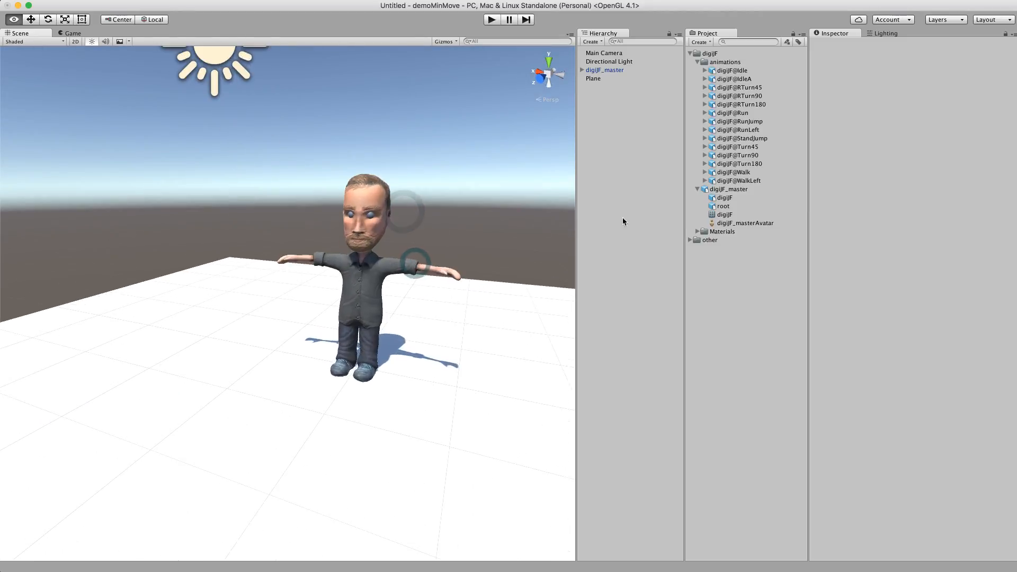
{"action": "middle_click_drag", "start_coordinate": [430, 227], "coordinate": [336, 271], "text": "alt"}
{"action": "mouse_move", "coordinate": [421, 253]}
{"action": "left_mouse_down", "text": "alt"}
{"action": "mouse_move", "coordinate": [409, 245]}
{"action": "mouse_move", "coordinate": [415, 240]}
{"action": "left_mouse_up", "text": "alt"}
{"action": "middle_click_drag", "start_coordinate": [397, 268], "coordinate": [420, 226], "text": "alt"}
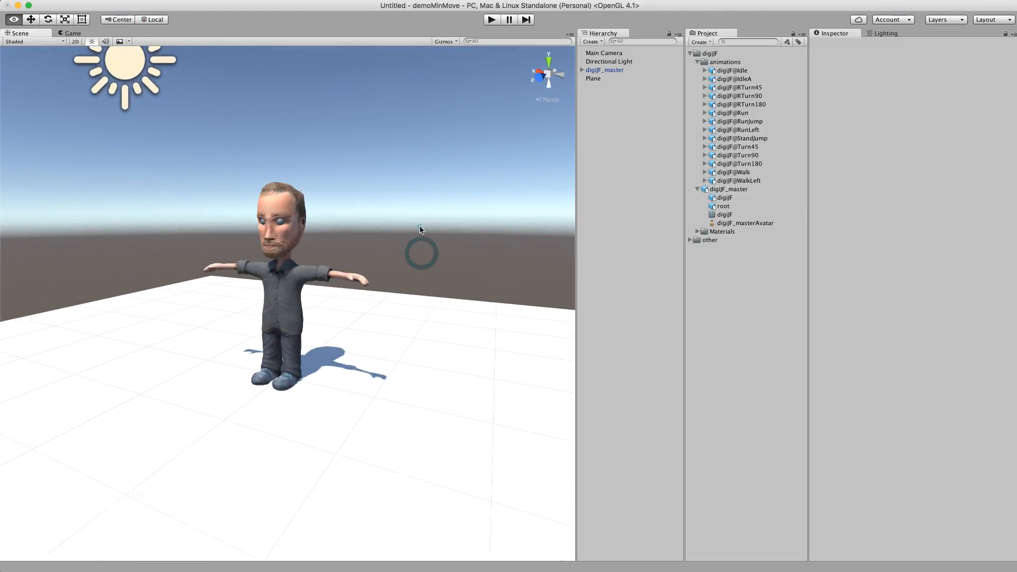
{"action": "mouse_move", "coordinate": [420, 227]}
{"action": "left_mouse_down", "text": "alt"}
{"action": "mouse_move", "coordinate": [440, 224]}
{"action": "mouse_move", "coordinate": [429, 226]}
{"action": "left_mouse_up", "text": "alt"}
{"action": "middle_click_drag", "start_coordinate": [429, 226], "coordinate": [475, 225], "text": "alt"}
{"action": "mouse_move", "coordinate": [427, 229]}
{"action": "left_mouse_down", "text": "alt"}
{"action": "mouse_move", "coordinate": [435, 226]}
{"action": "mouse_move", "coordinate": [409, 231]}
{"action": "mouse_move", "coordinate": [428, 214]}
{"action": "left_mouse_up", "text": "alt"}
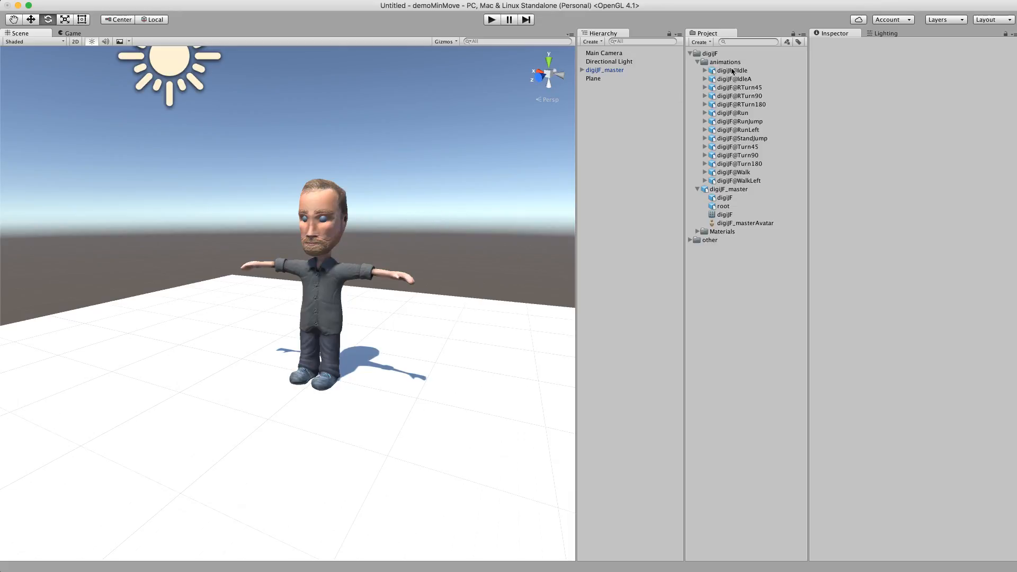
Check the character's Animator component, run the scene in play mode to see how it behaves, and stop it
{"action": "left_click", "coordinate": [627, 71]}
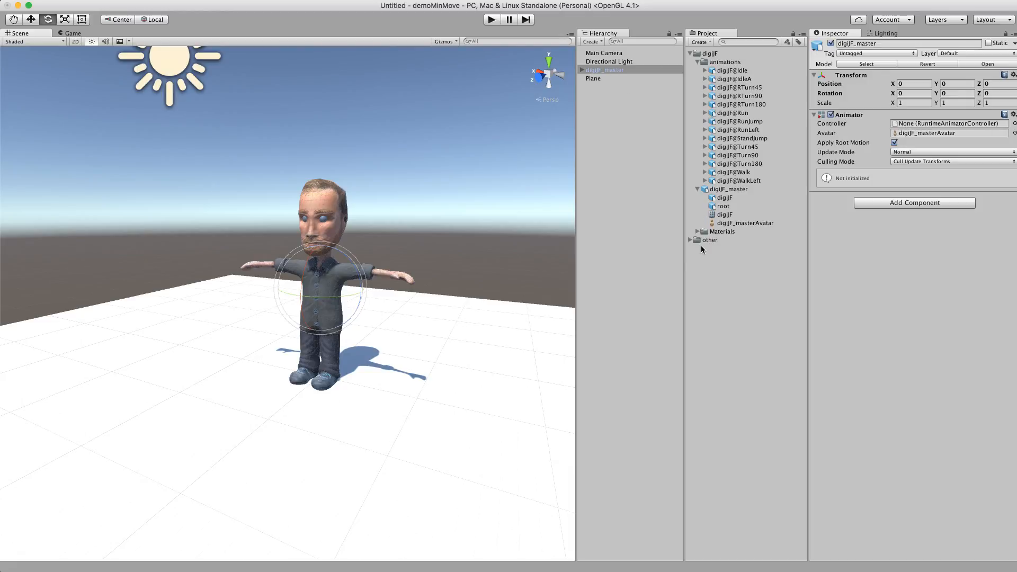
{"action": "left_click", "coordinate": [452, 186]}
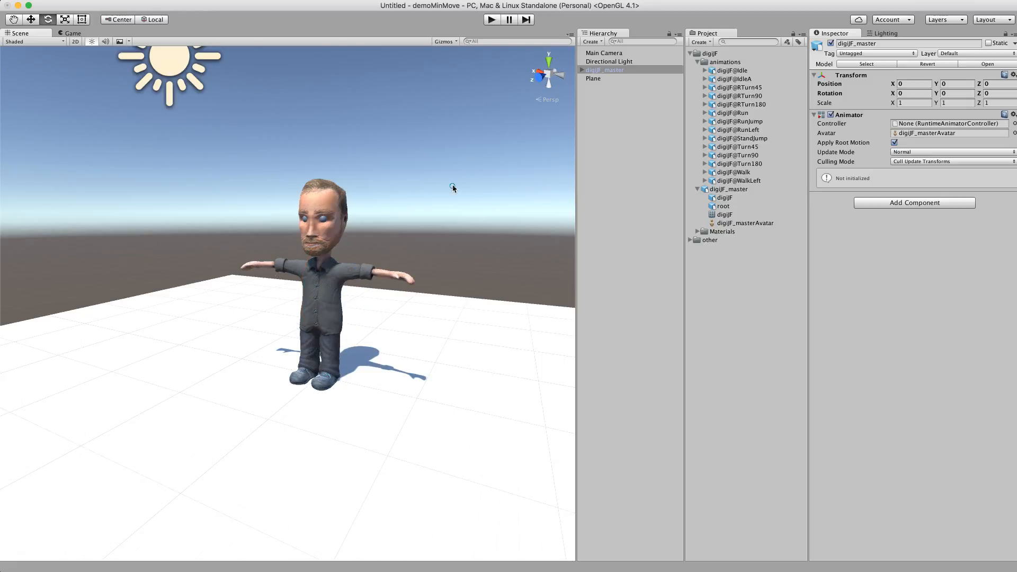
{"action": "left_click", "coordinate": [491, 20]}
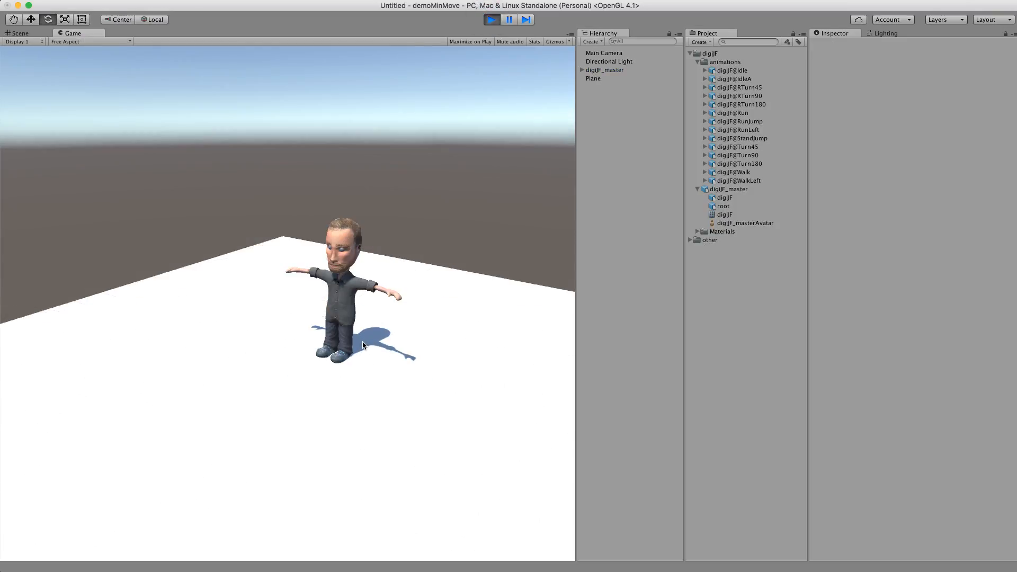
{"action": "left_click", "coordinate": [492, 20]}
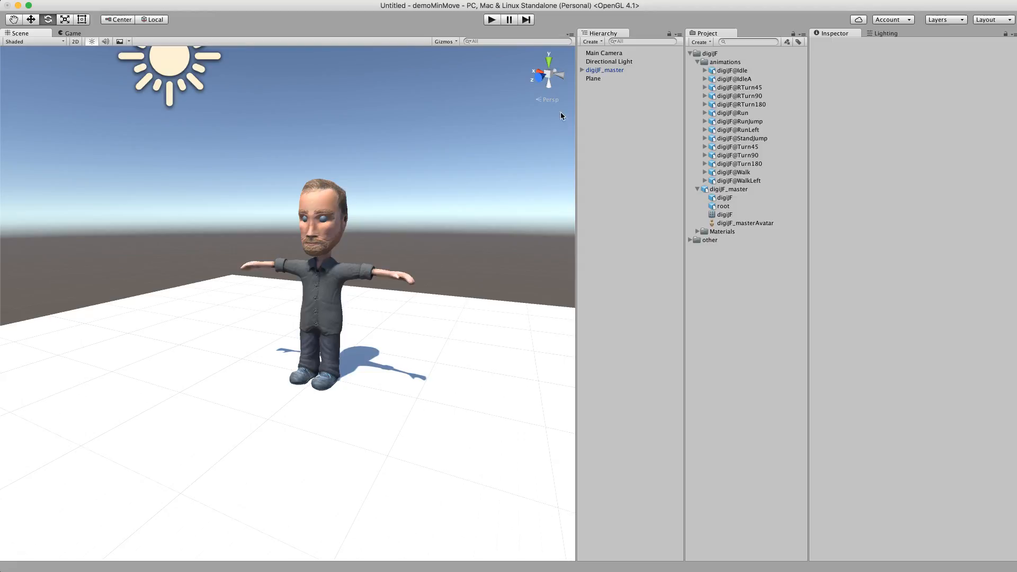
Create an Animator Controller named digiJ_animate in the digiJF folder
{"action": "left_click", "coordinate": [618, 70]}
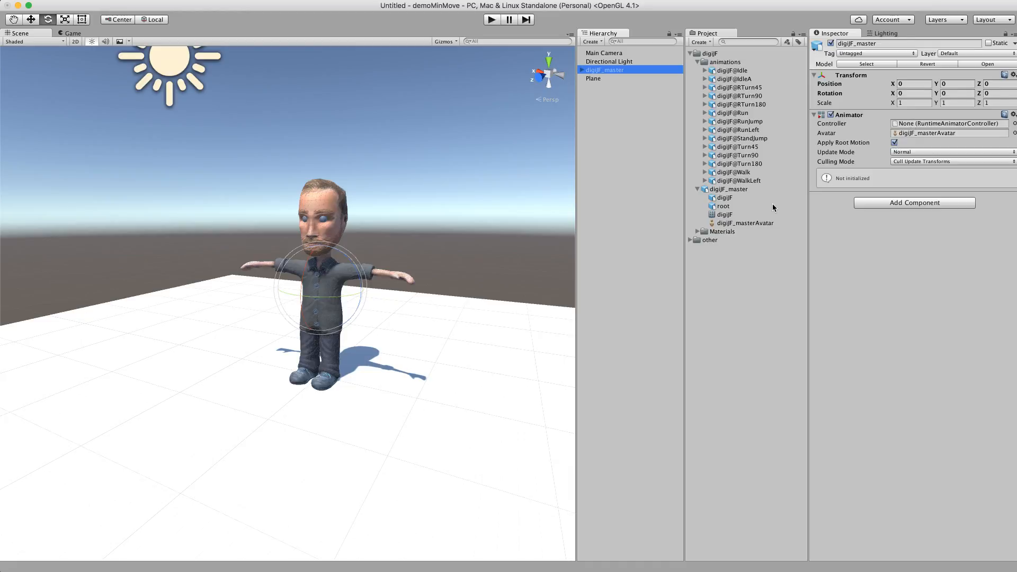
{"action": "left_click", "coordinate": [709, 53]}
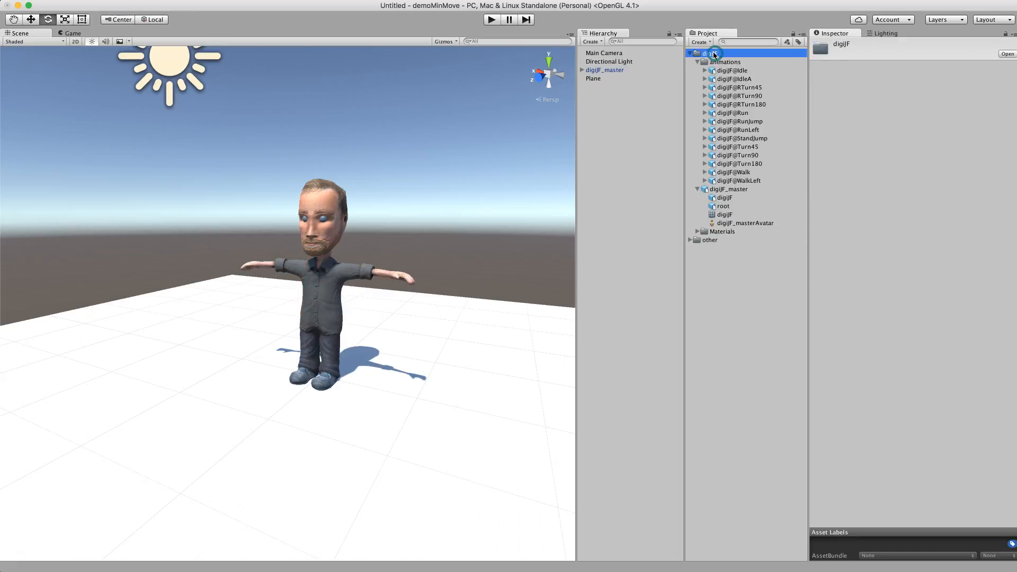
{"action": "right_click", "coordinate": [713, 54]}
{"action": "mouse_move", "coordinate": [739, 57]}
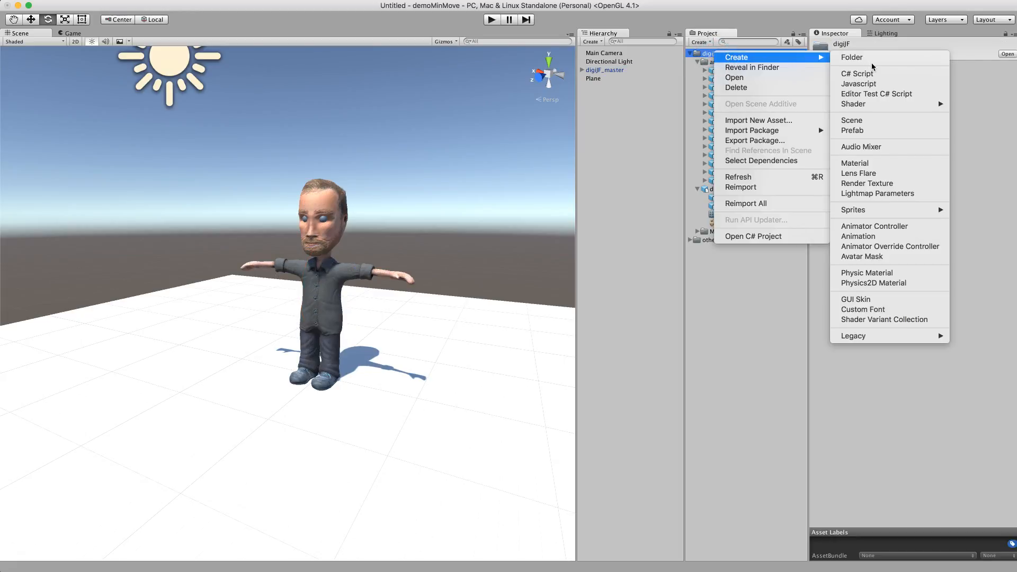
{"action": "left_click", "coordinate": [878, 229]}
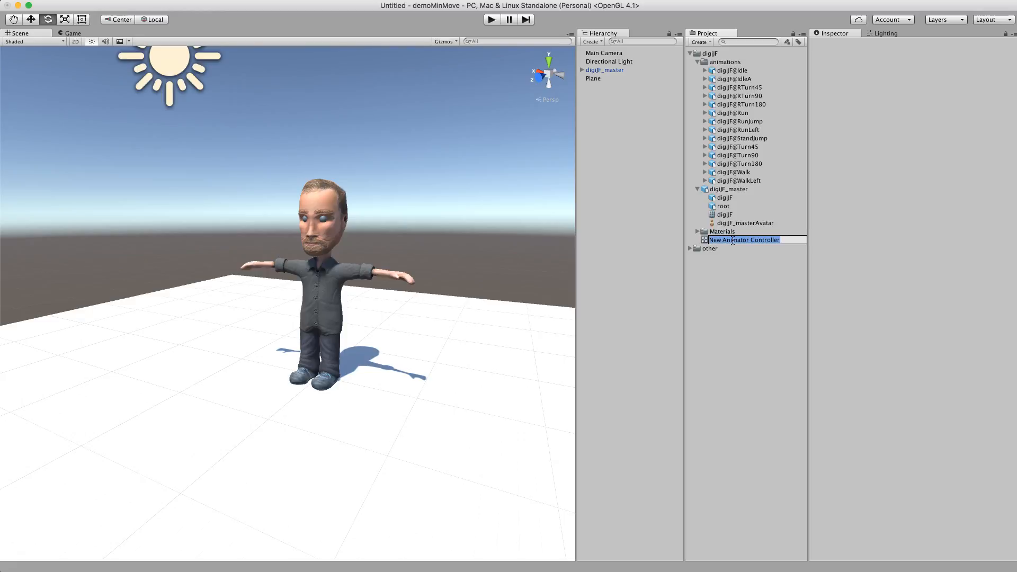
{"action": "type", "text": "digiJ_animate"}
{"action": "key", "text": "Return"}
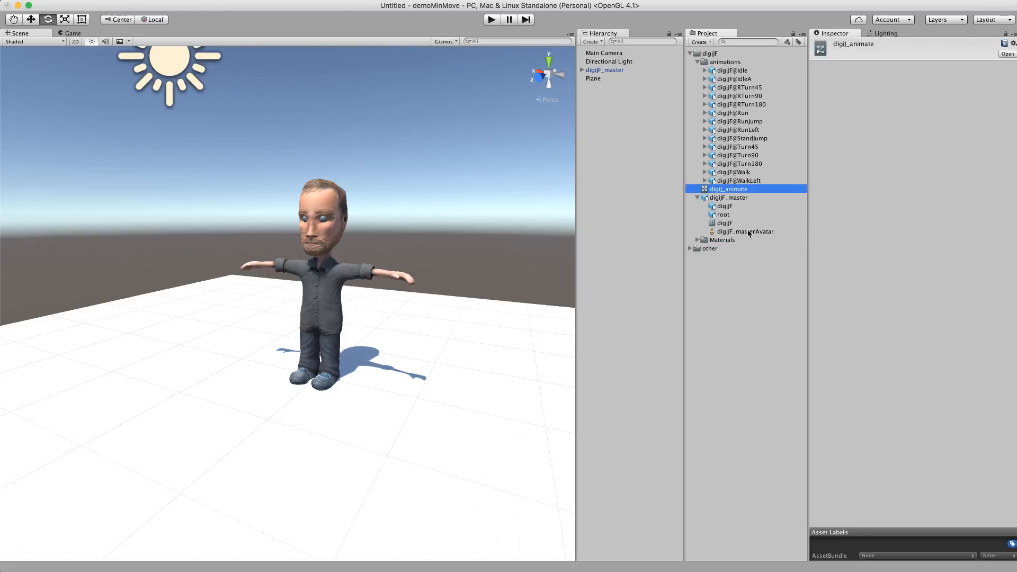
Assign digiJ_animate as the controller of the scene character's Animator component
{"action": "left_click", "coordinate": [698, 198]}
{"action": "left_click", "coordinate": [604, 70]}
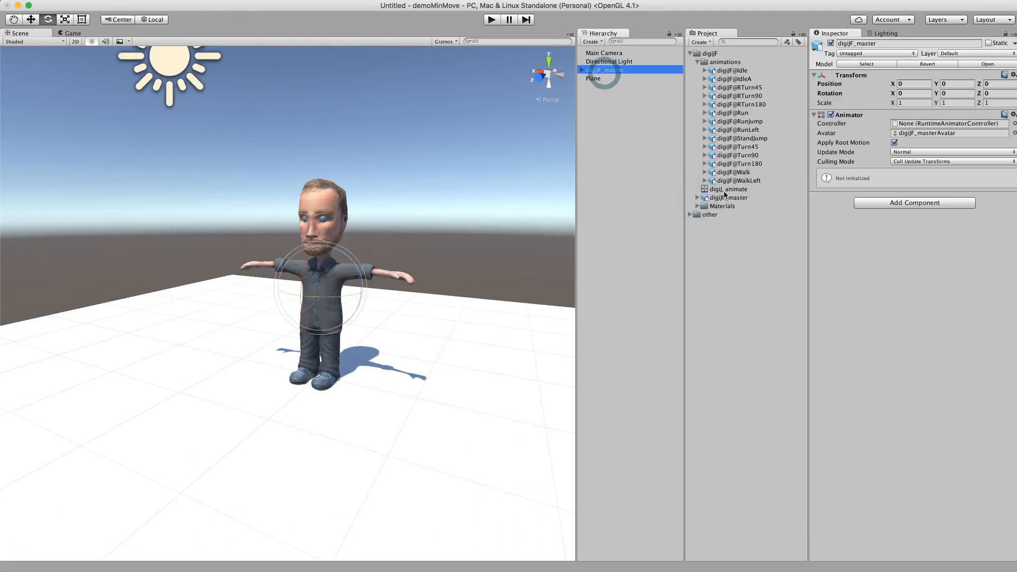
{"action": "left_click_drag", "start_coordinate": [726, 189], "coordinate": [922, 127]}
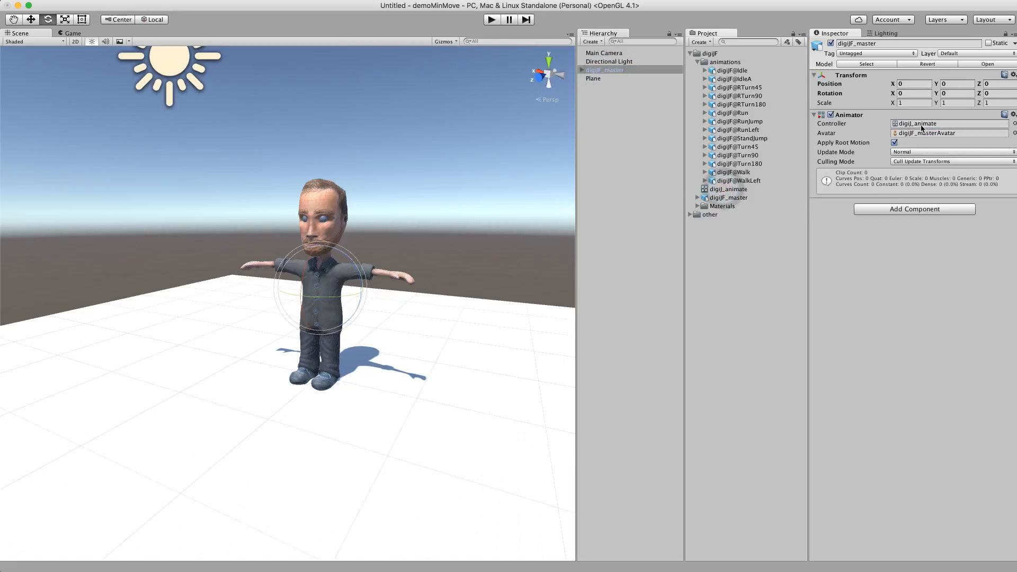
Open the digiJ_animate controller's state graph and dock the Animator window beneath the Scene view, dividing the height roughly in half
{"action": "left_click", "coordinate": [895, 124]}
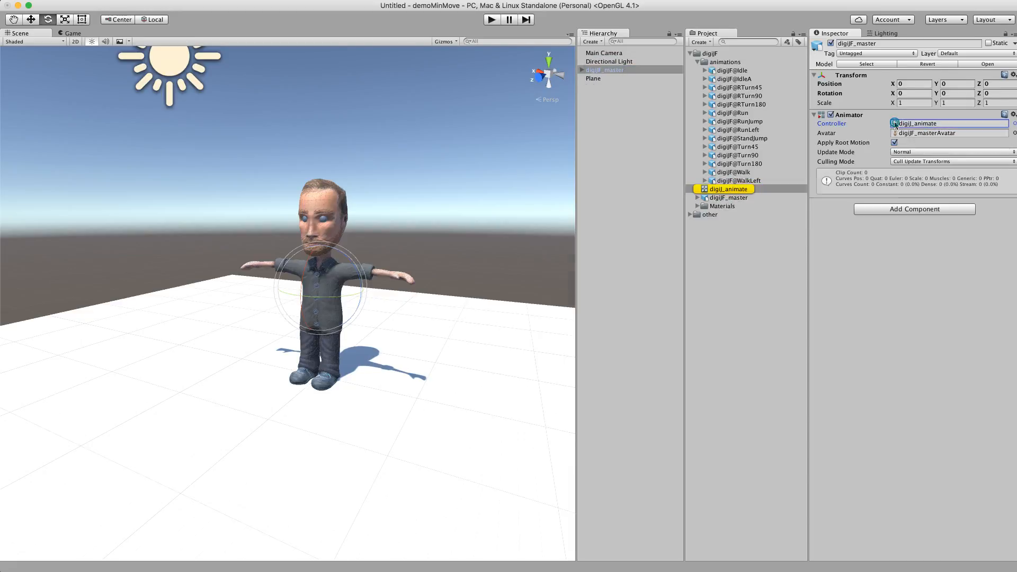
{"action": "left_click", "coordinate": [895, 123]}
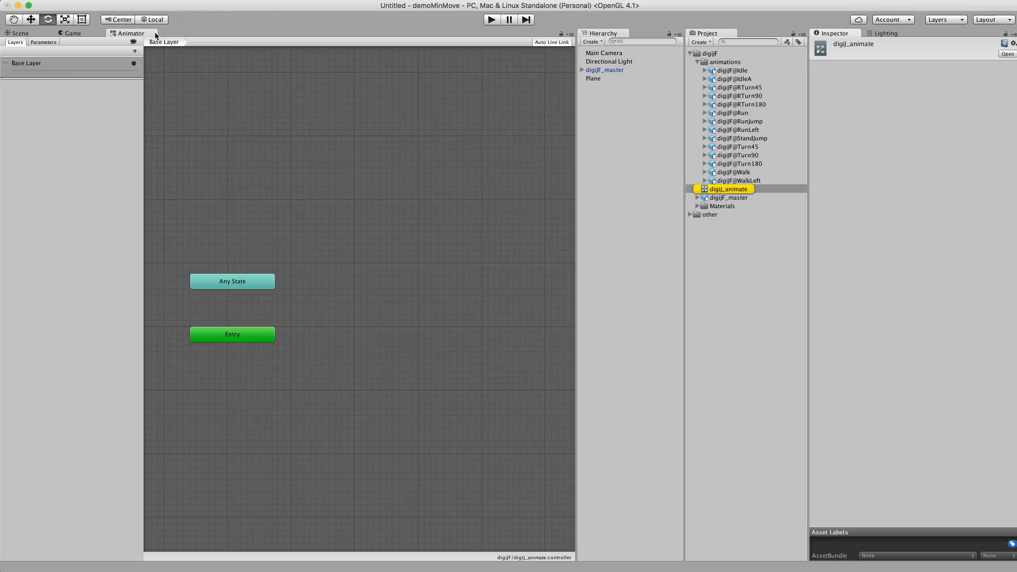
{"action": "left_click_drag", "start_coordinate": [155, 35], "coordinate": [208, 451]}
{"action": "left_click_drag", "start_coordinate": [275, 382], "coordinate": [276, 267]}
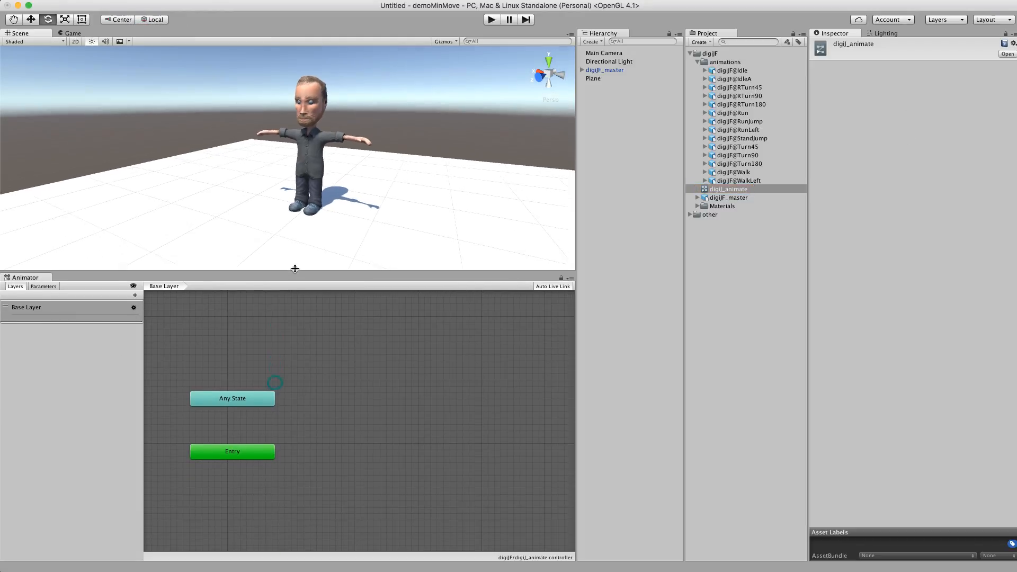
Examine the Any State, Entry and Exit nodes of the controller's Base Layer and their properties
{"action": "left_click_drag", "start_coordinate": [343, 234], "coordinate": [341, 230], "text": "alt"}
{"action": "left_click_drag", "start_coordinate": [374, 376], "coordinate": [333, 367], "text": "alt"}
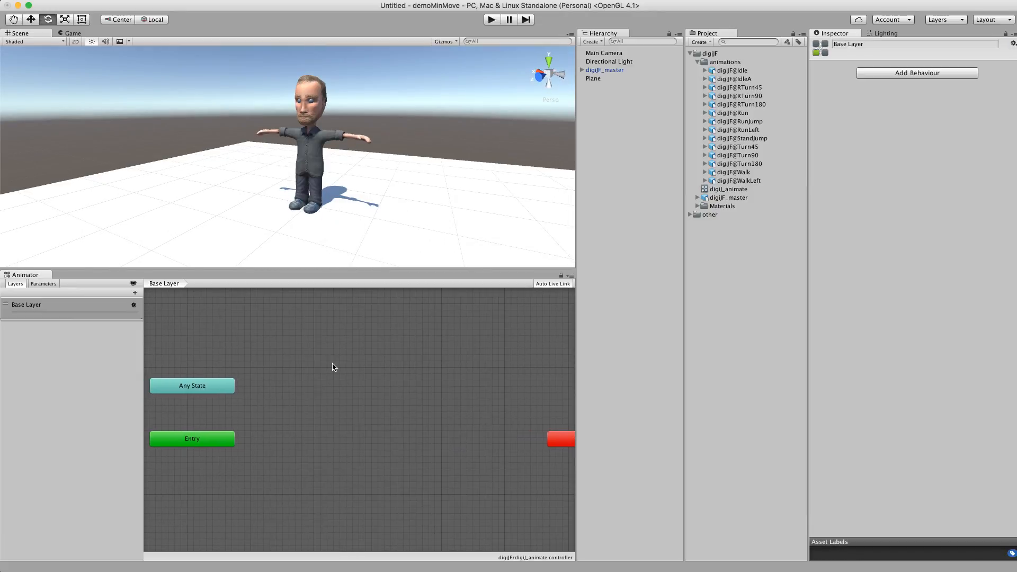
{"action": "left_click", "coordinate": [204, 384]}
{"action": "left_click_drag", "start_coordinate": [192, 441], "coordinate": [188, 441], "text": "alt"}
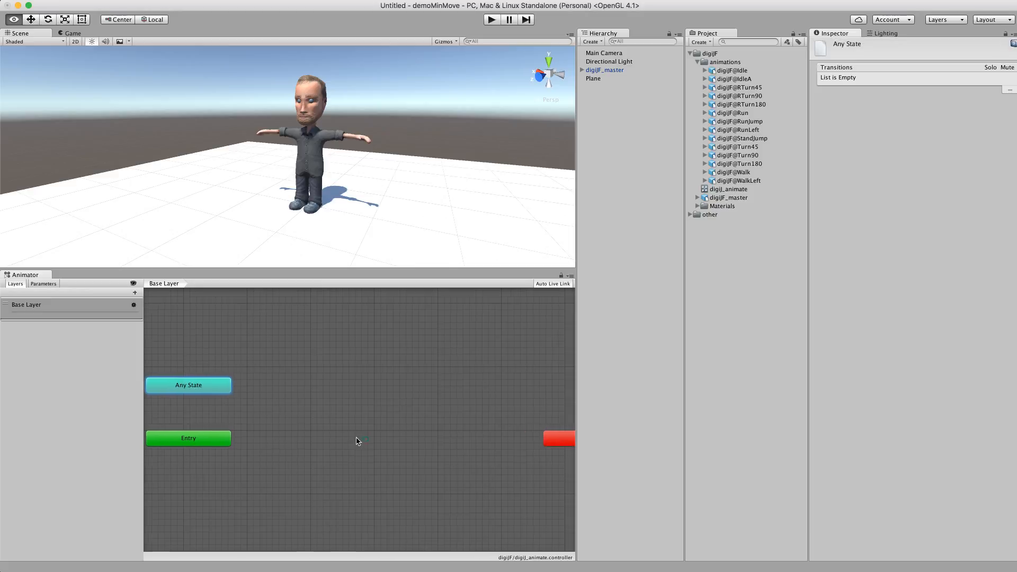
{"action": "left_click_drag", "start_coordinate": [356, 438], "coordinate": [326, 436], "text": "alt"}
{"action": "left_click", "coordinate": [188, 437]}
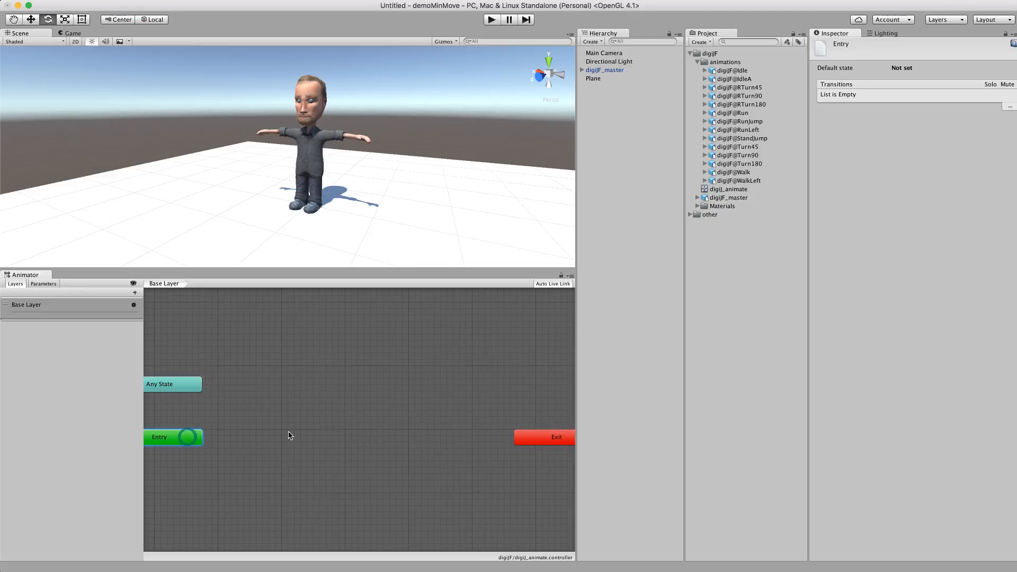
{"action": "left_click_drag", "start_coordinate": [231, 427], "coordinate": [264, 421], "text": "alt"}
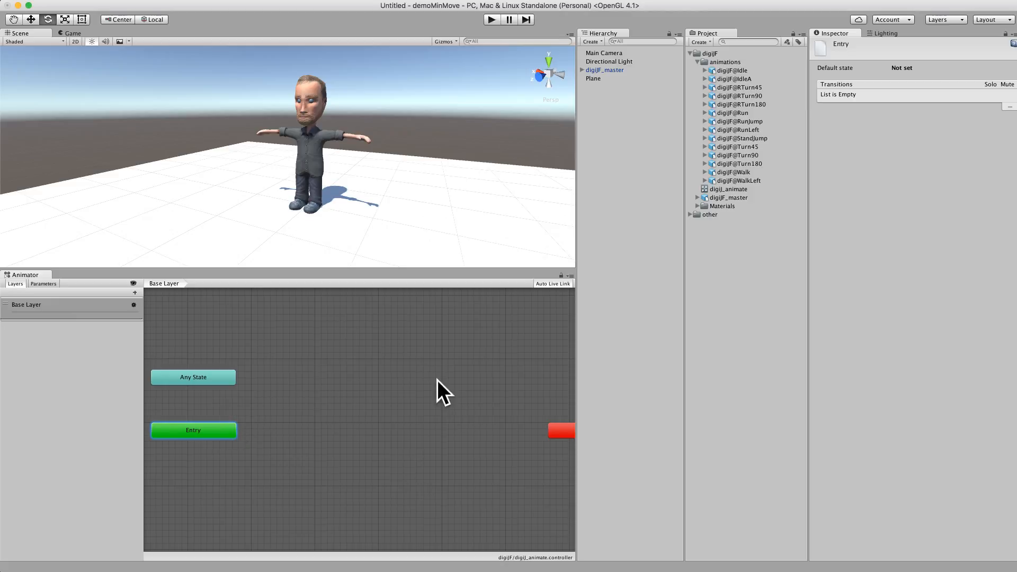
{"action": "left_click_drag", "start_coordinate": [485, 428], "coordinate": [421, 428], "text": "alt"}
{"action": "left_click", "coordinate": [526, 431]}
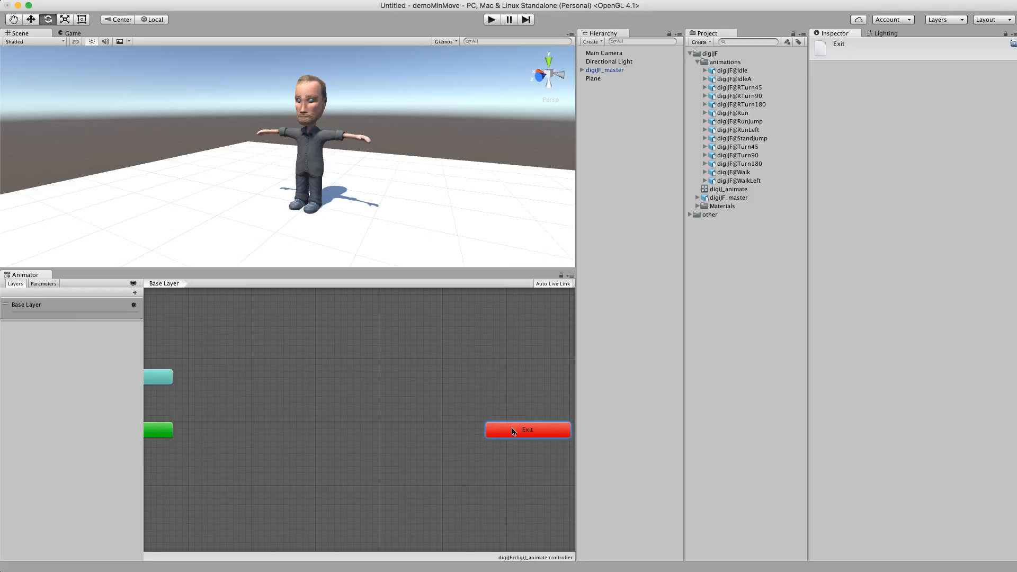
{"action": "left_click_drag", "start_coordinate": [318, 428], "coordinate": [387, 440], "text": "alt"}
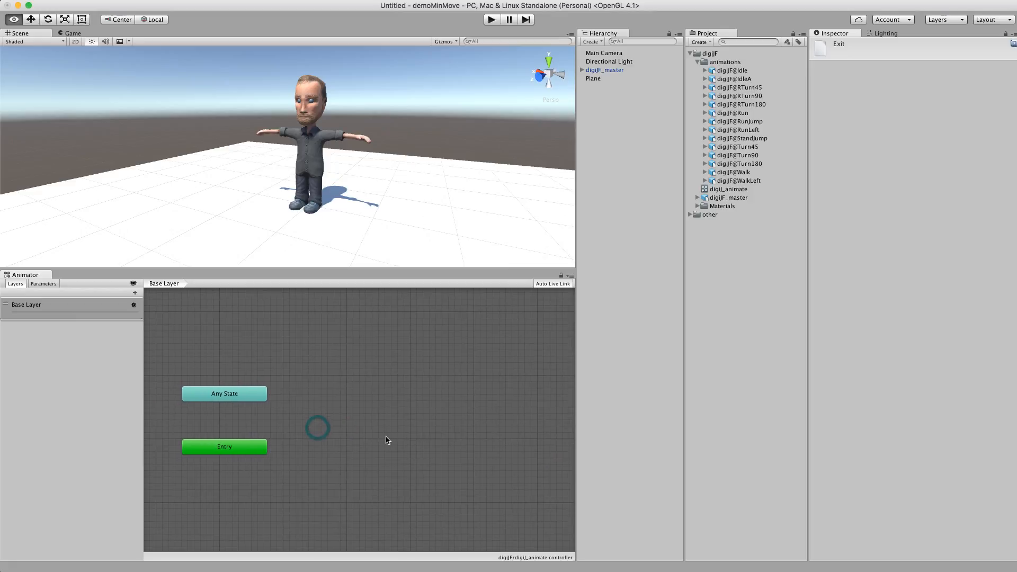
{"action": "left_click", "coordinate": [231, 396]}
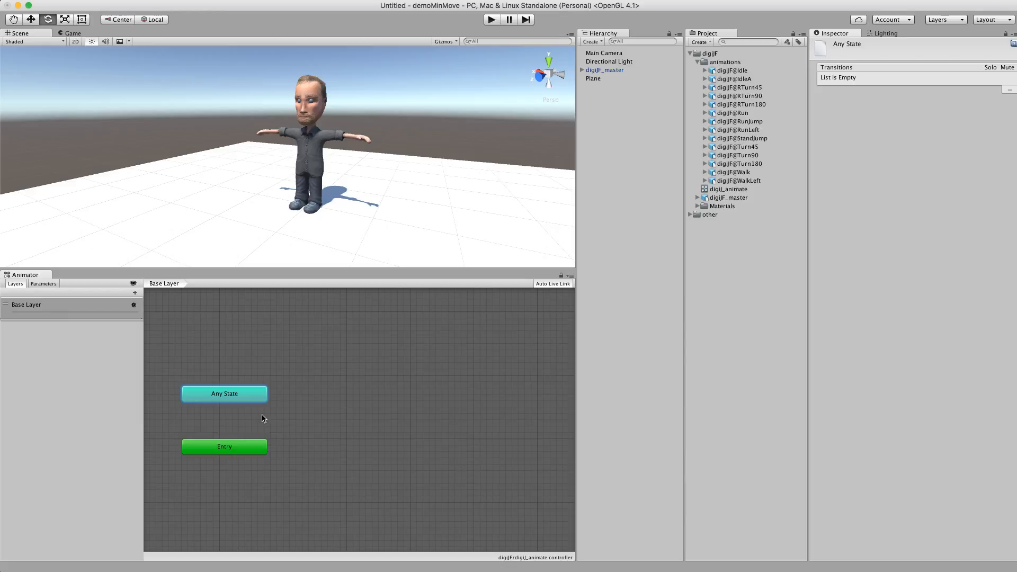
{"action": "left_click_drag", "start_coordinate": [369, 410], "coordinate": [315, 408], "text": "alt"}
{"action": "right_click", "coordinate": [317, 409]}
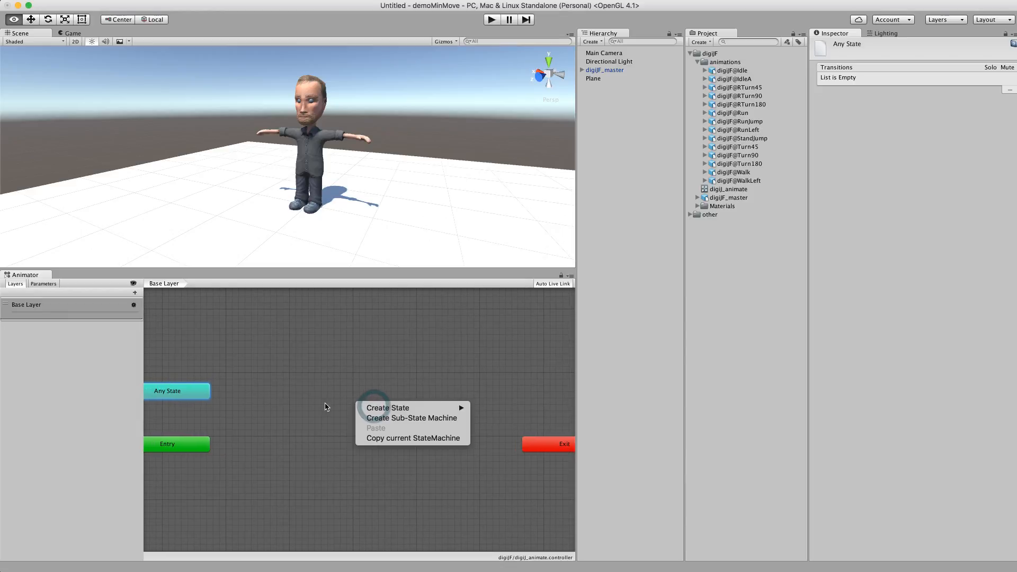
{"action": "left_click", "coordinate": [315, 415]}
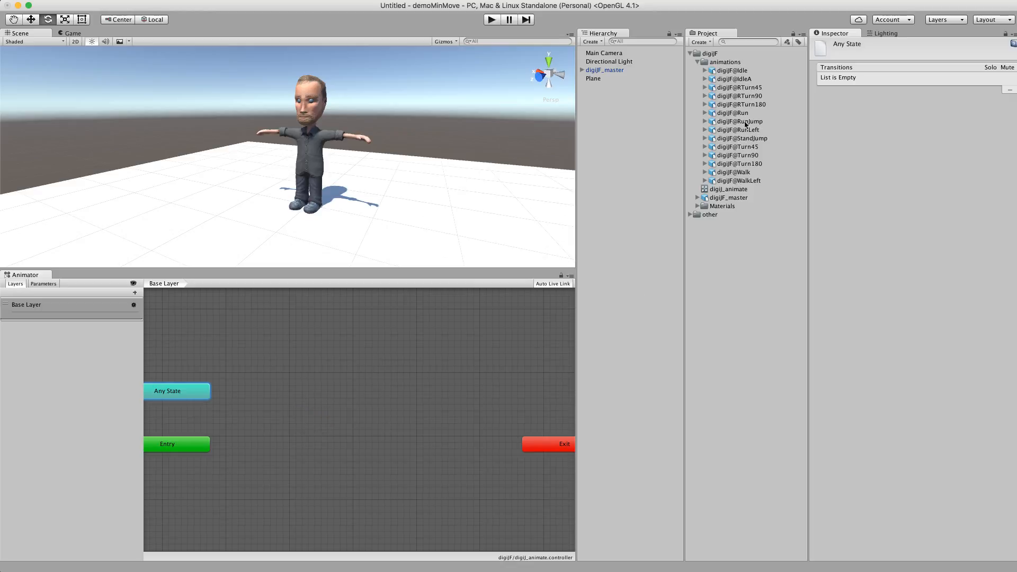
Preview the Idle clip in the animation import settings of digiJF@Idle, enlarging the preview area, and pause playback
{"action": "left_click", "coordinate": [747, 72]}
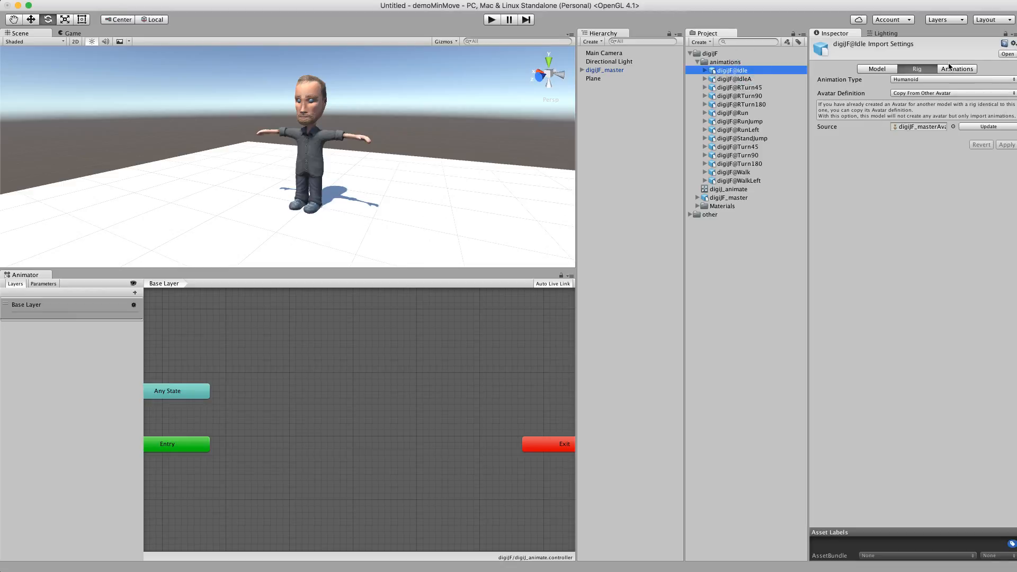
{"action": "left_click", "coordinate": [951, 68]}
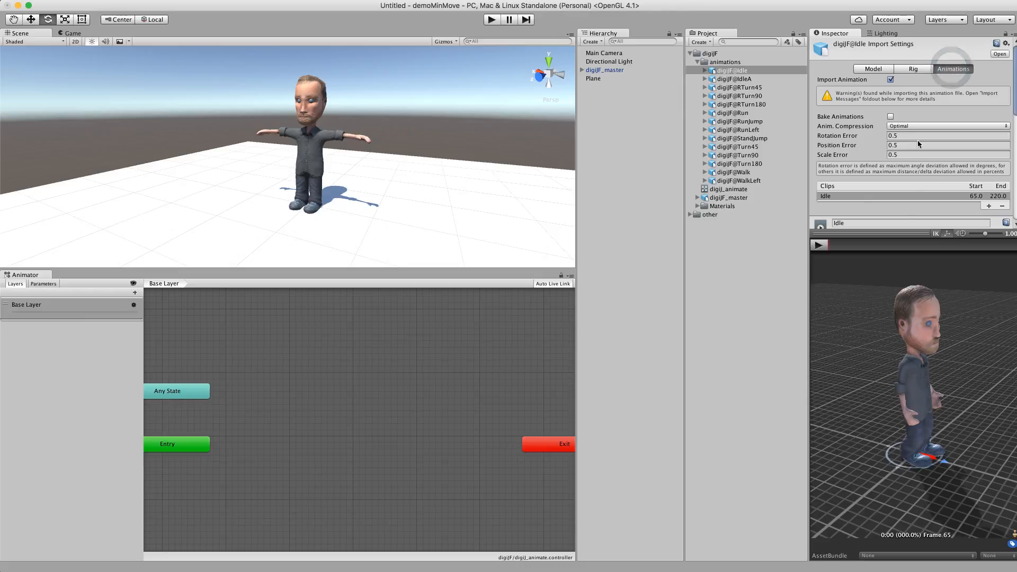
{"action": "left_click_drag", "start_coordinate": [903, 230], "coordinate": [895, 103]}
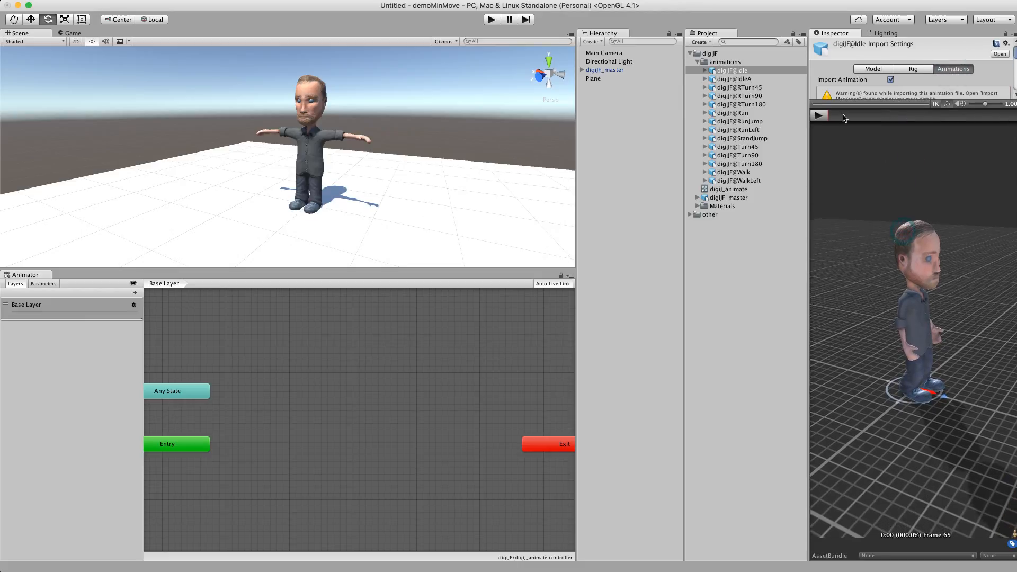
{"action": "left_click", "coordinate": [819, 115]}
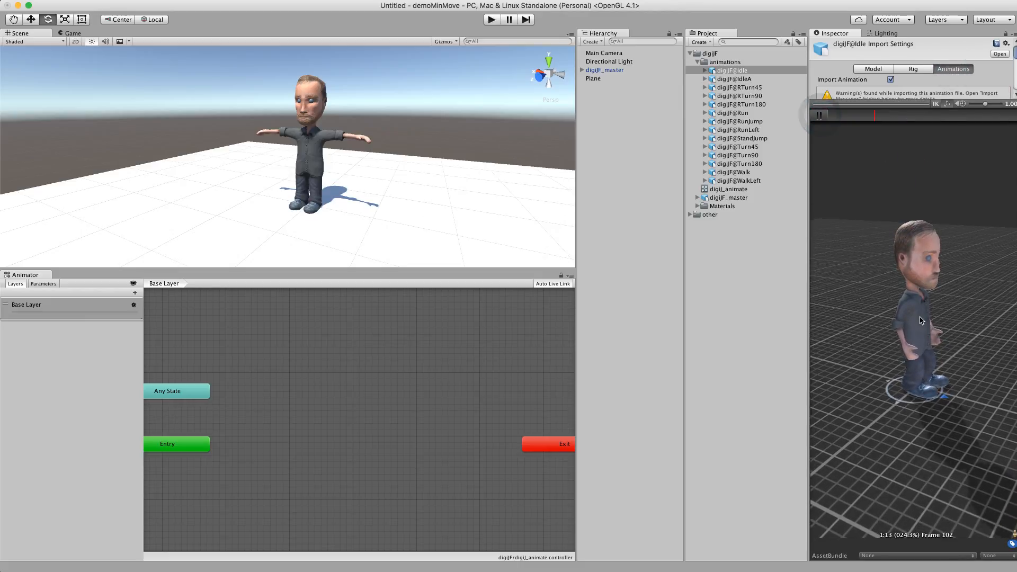
{"action": "left_click", "coordinate": [820, 117]}
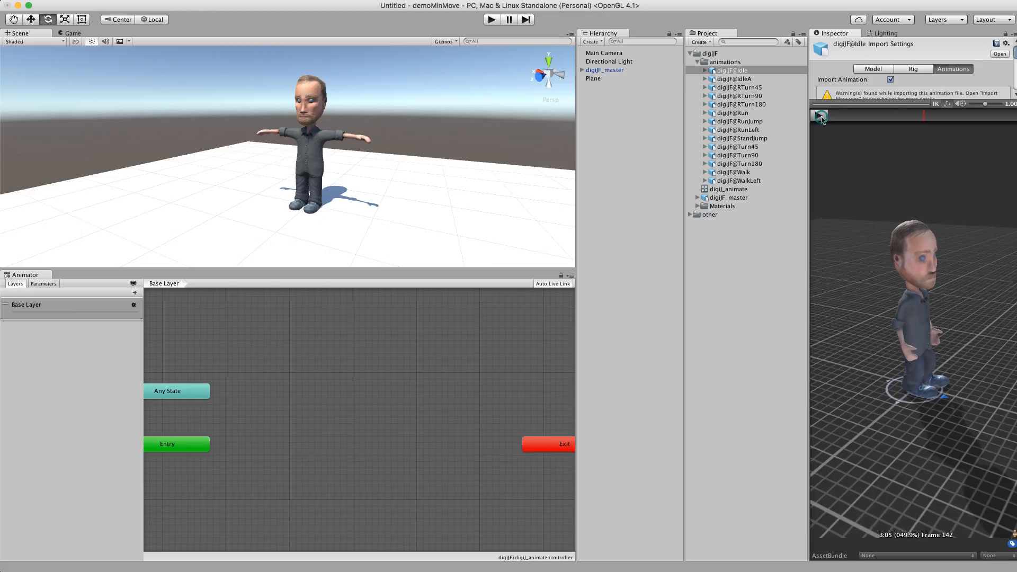
Add the digiJF@Idle animation to the Base Layer as the default state and place it between Entry and Exit
{"action": "left_click_drag", "start_coordinate": [732, 68], "coordinate": [343, 454]}
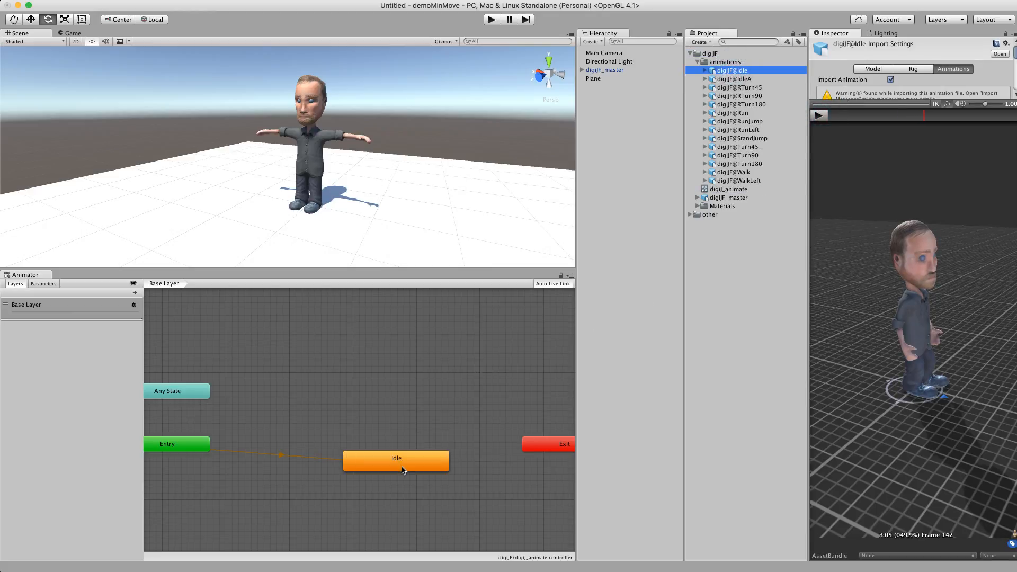
{"action": "left_click_drag", "start_coordinate": [401, 467], "coordinate": [330, 436]}
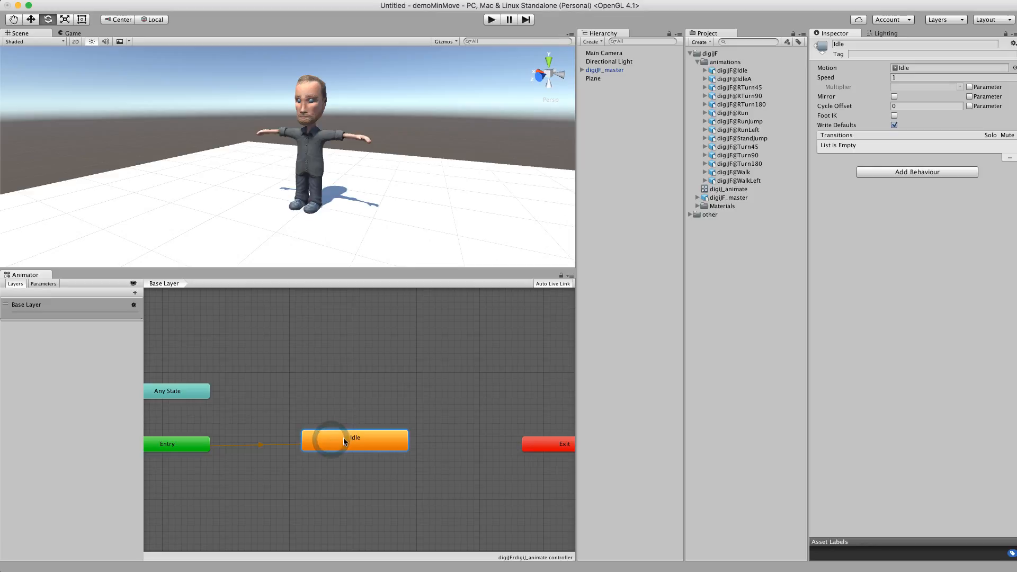
{"action": "right_click", "coordinate": [370, 439]}
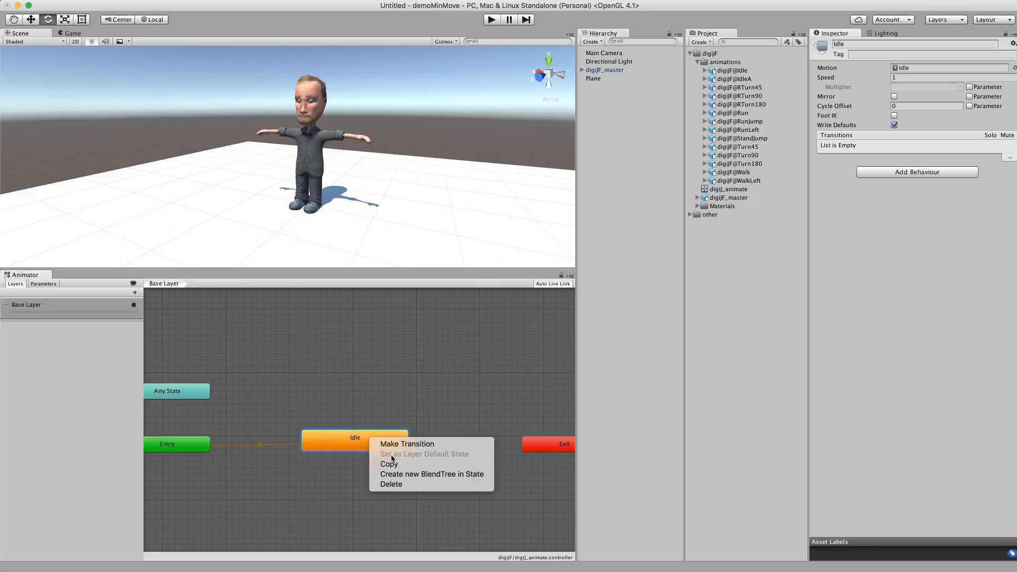
{"action": "left_click", "coordinate": [435, 456]}
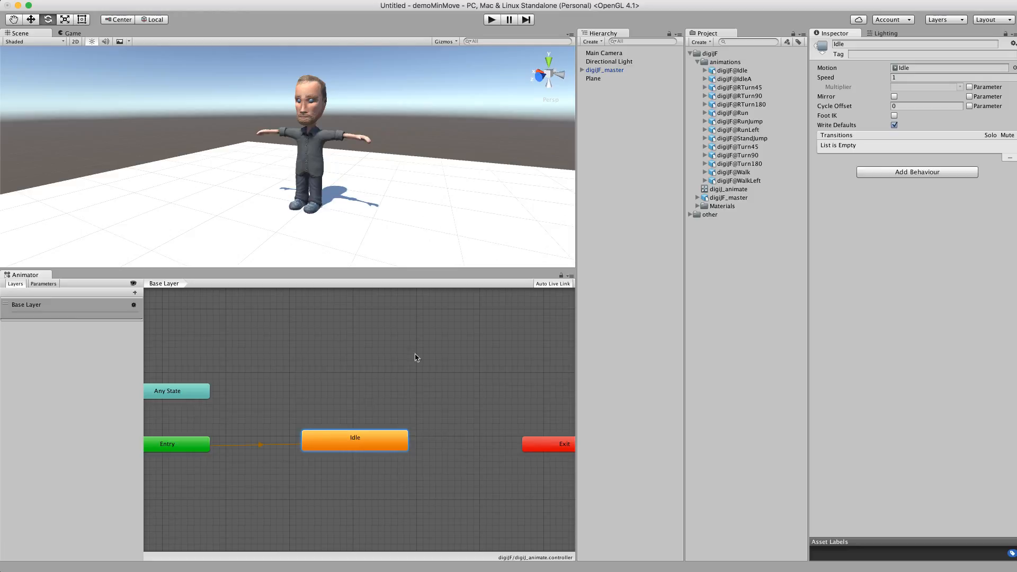
Run the scene in play mode to check the character's Idle animation
{"action": "left_click", "coordinate": [489, 22]}
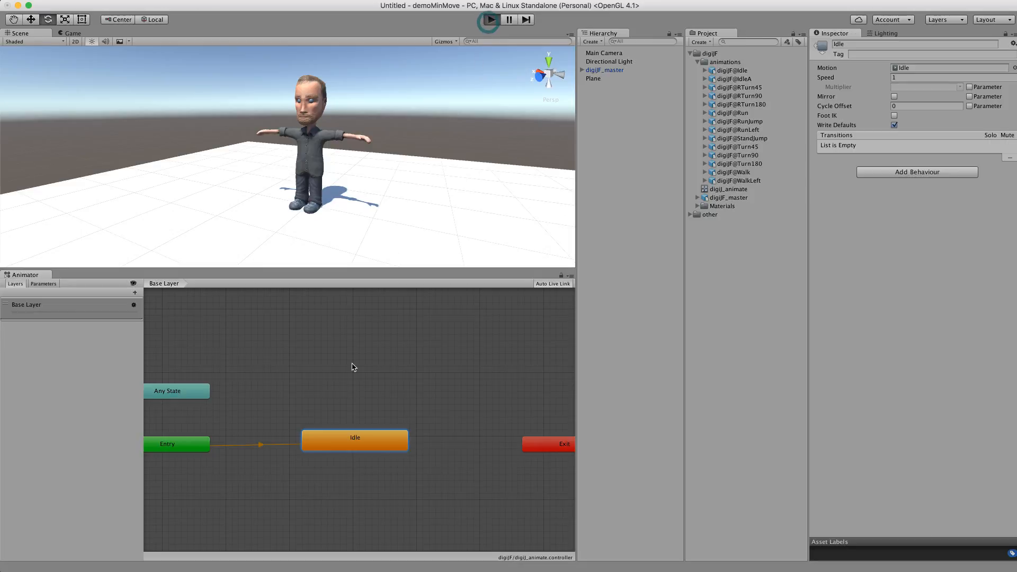